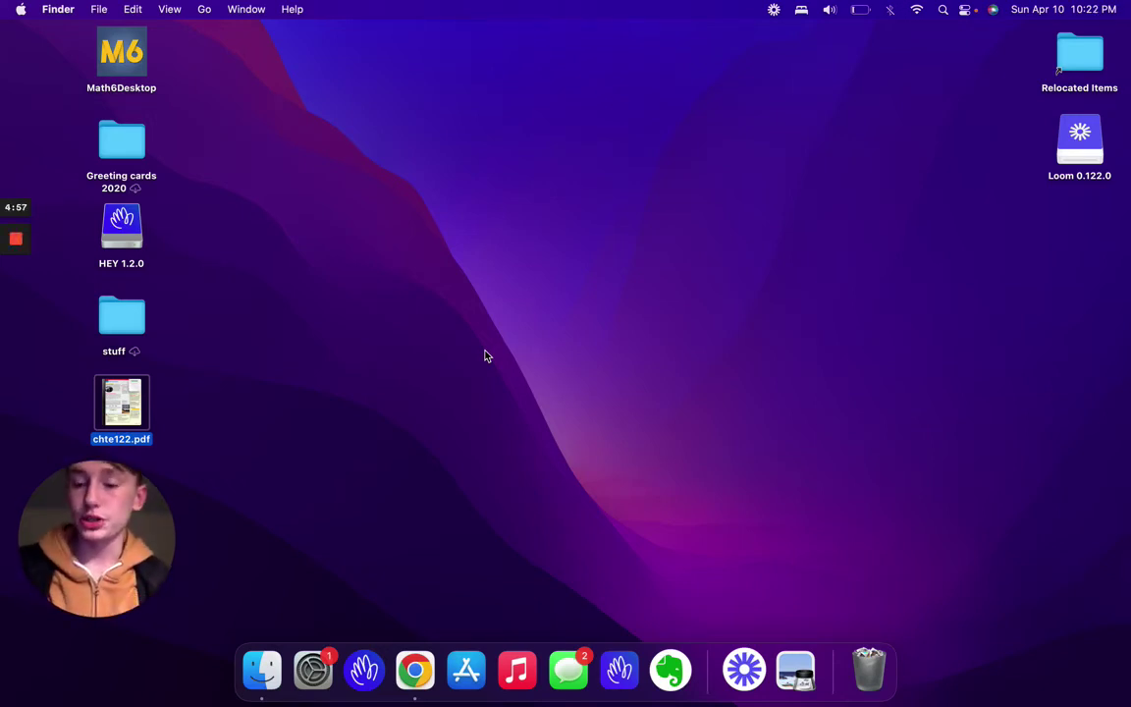
Open the Spoken Content settings under Accessibility in System Preferences
{"action": "left_click", "coordinate": [309, 654]}
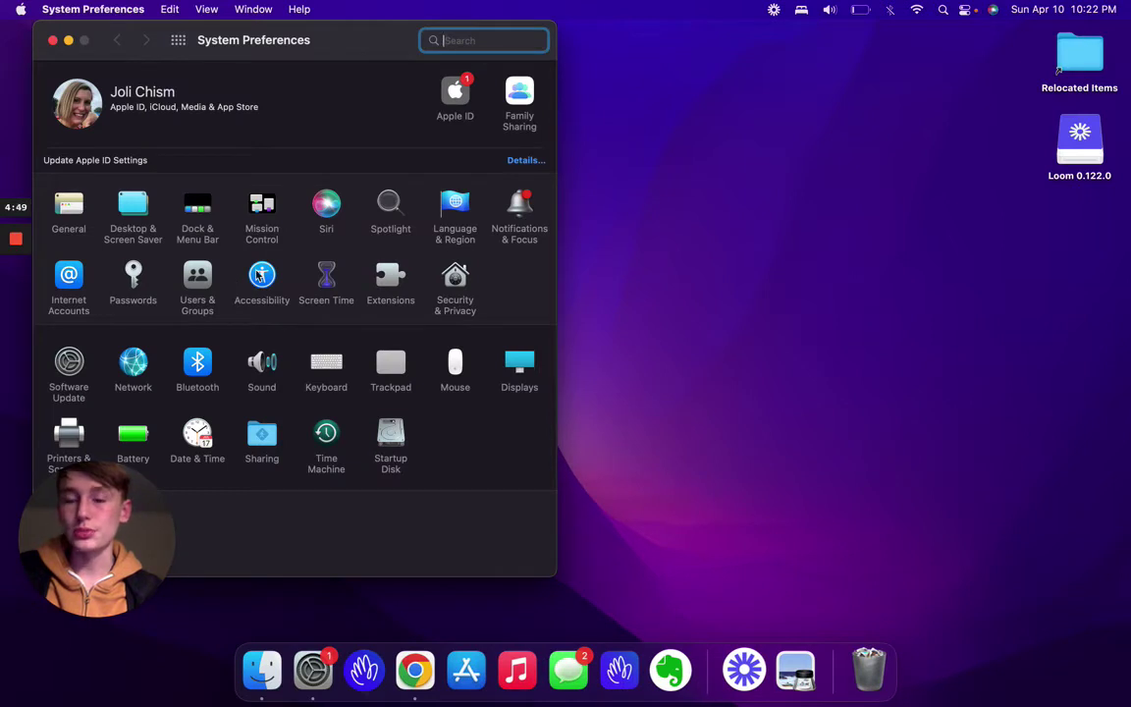
{"action": "left_click", "coordinate": [259, 277]}
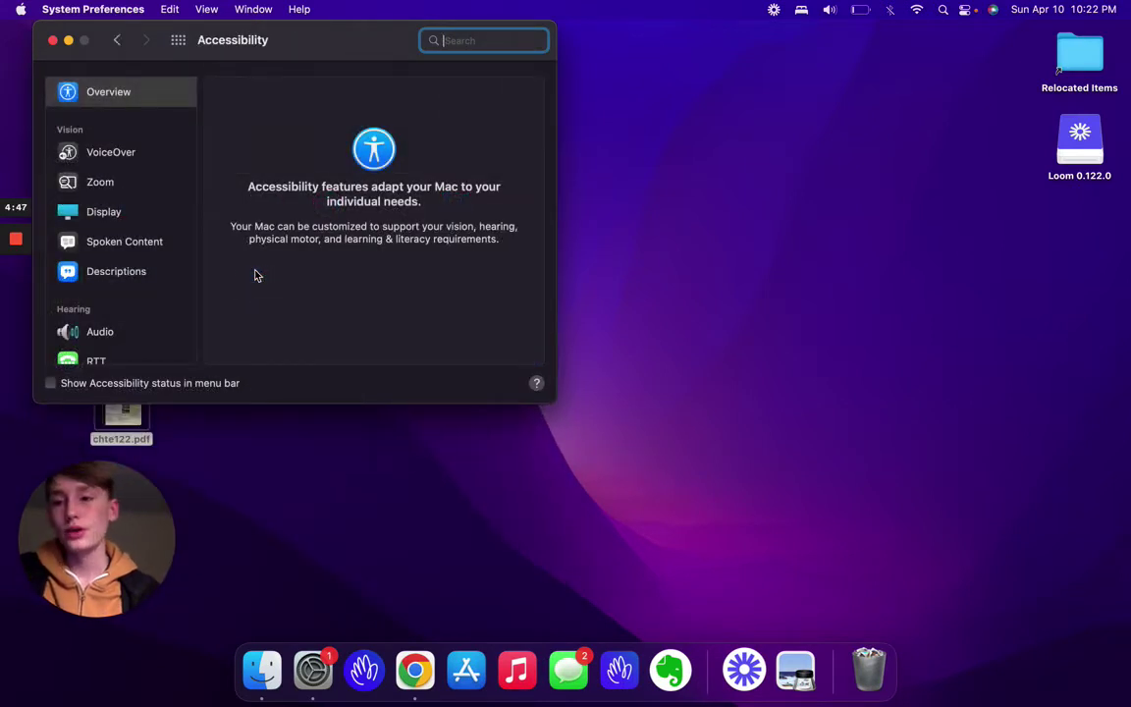
{"action": "left_click", "coordinate": [128, 244]}
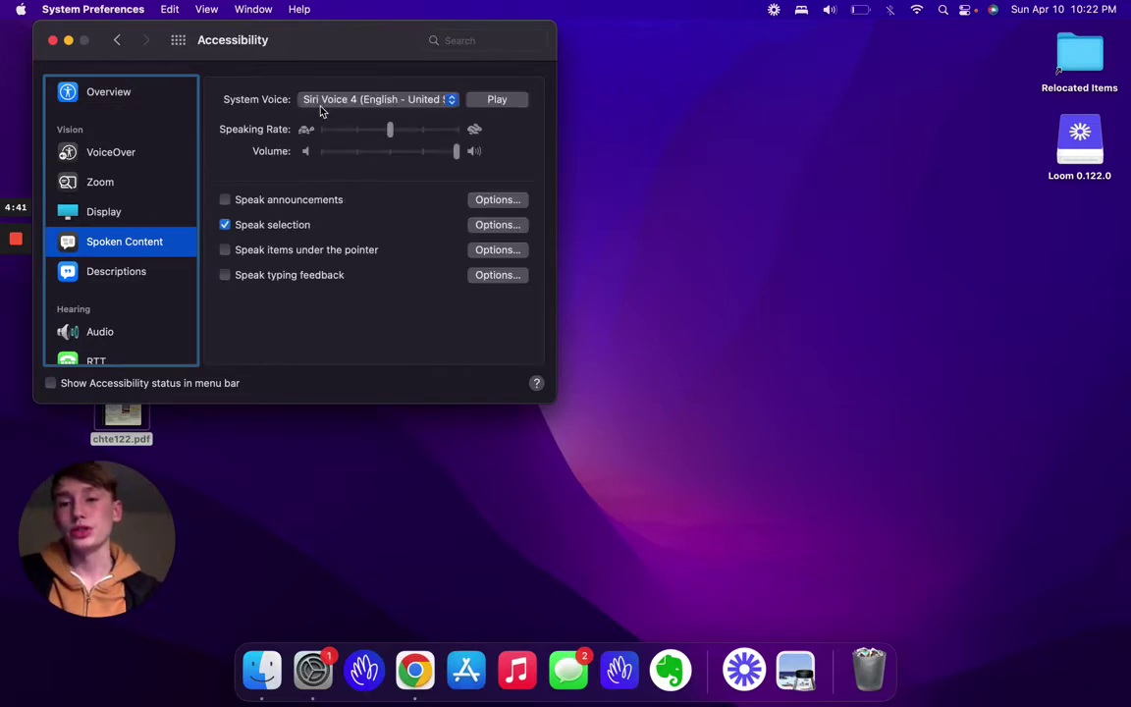
Try Fred and Alex as the system voice and play a sample of Alex
{"action": "left_click", "coordinate": [300, 100]}
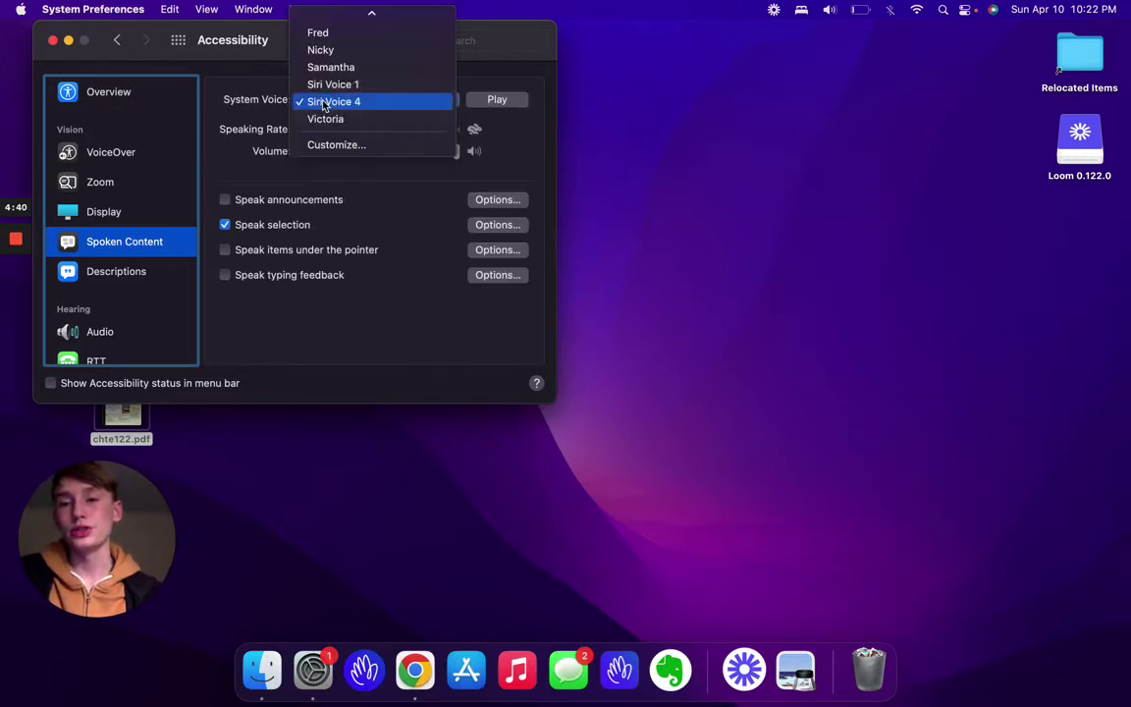
{"action": "left_click", "coordinate": [345, 36]}
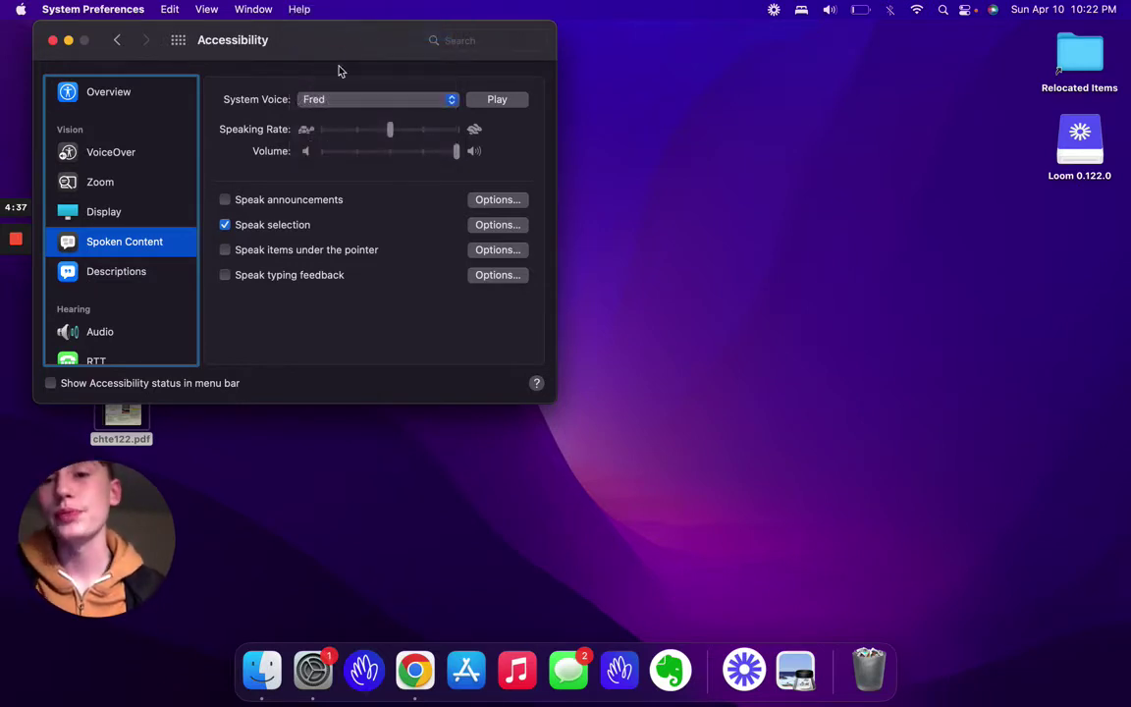
{"action": "left_click", "coordinate": [336, 102]}
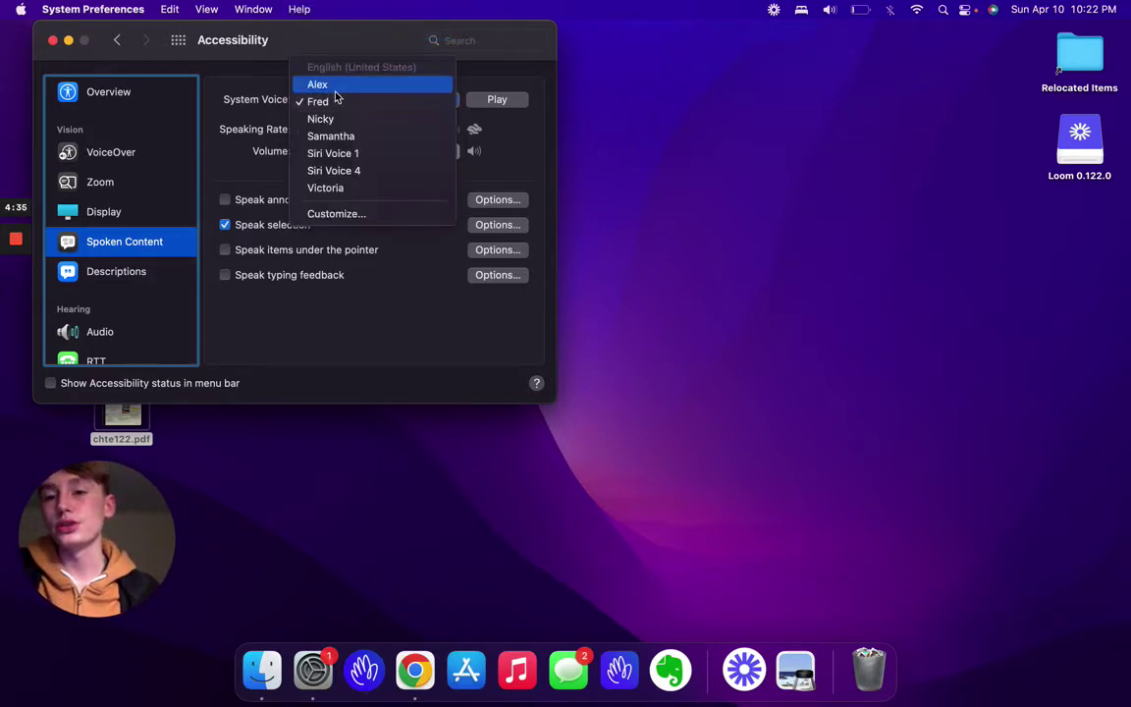
{"action": "left_click", "coordinate": [335, 90]}
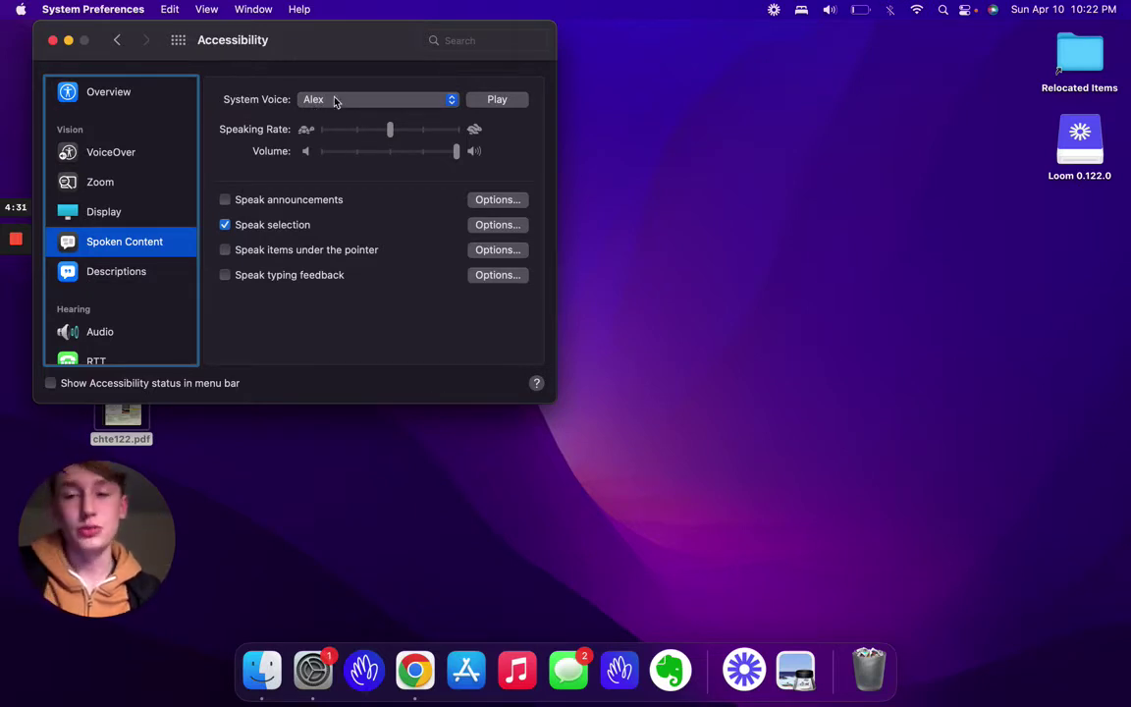
{"action": "left_click", "coordinate": [334, 102]}
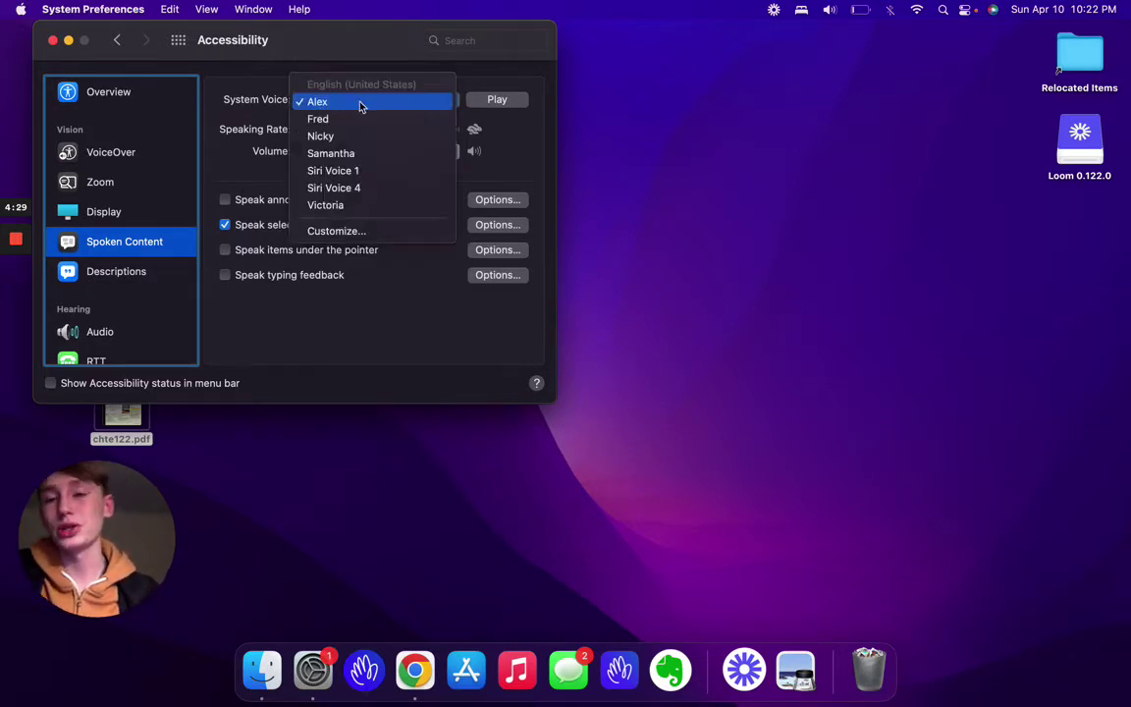
{"action": "left_click", "coordinate": [359, 104]}
{"action": "left_click", "coordinate": [497, 100]}
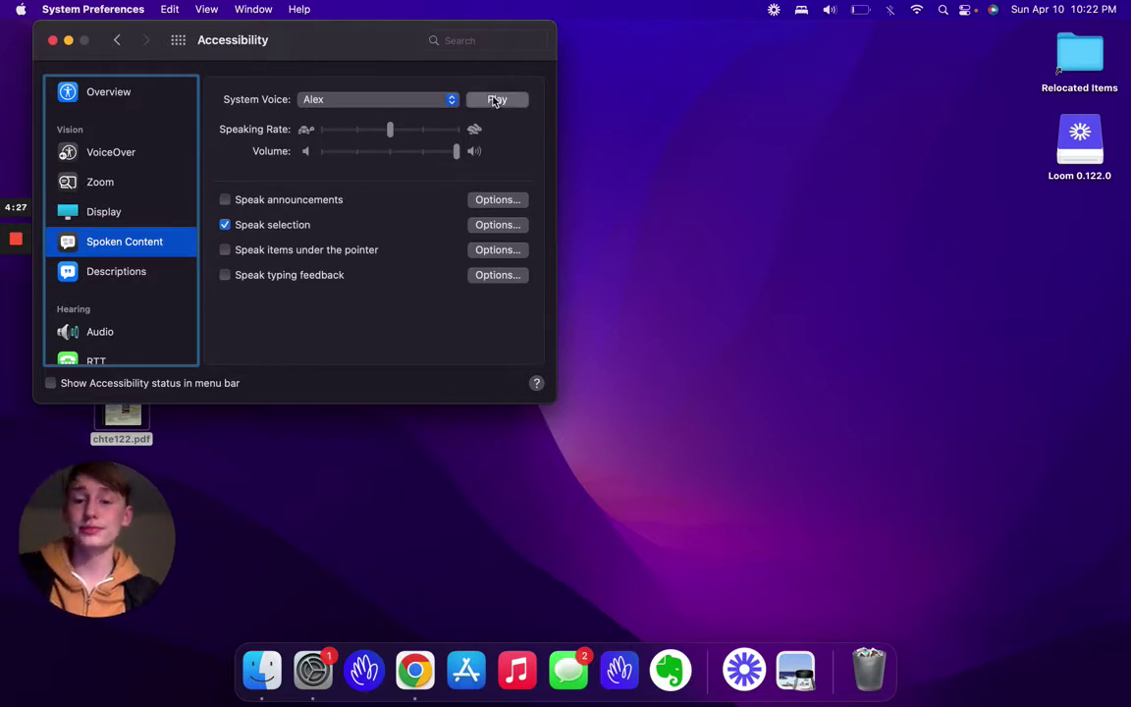
Set the system voice to Siri Voice 1, play its sample and stop it
{"action": "left_click", "coordinate": [424, 104]}
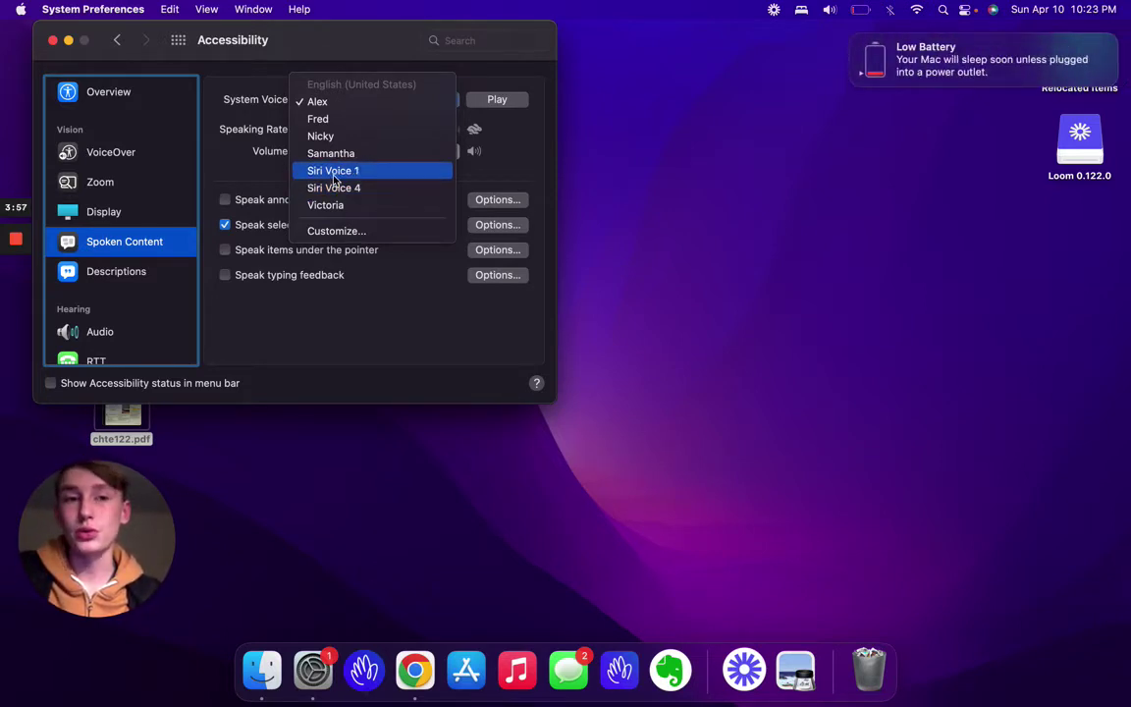
{"action": "left_click", "coordinate": [786, 75]}
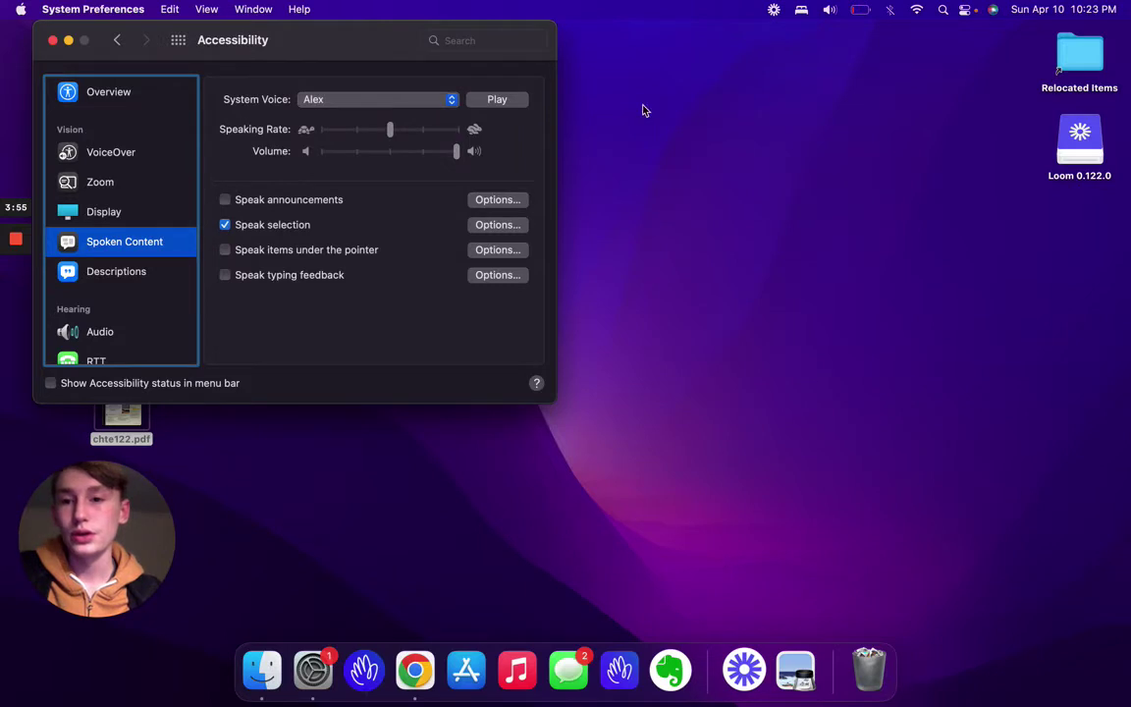
{"action": "left_click", "coordinate": [449, 99]}
{"action": "left_click", "coordinate": [404, 172]}
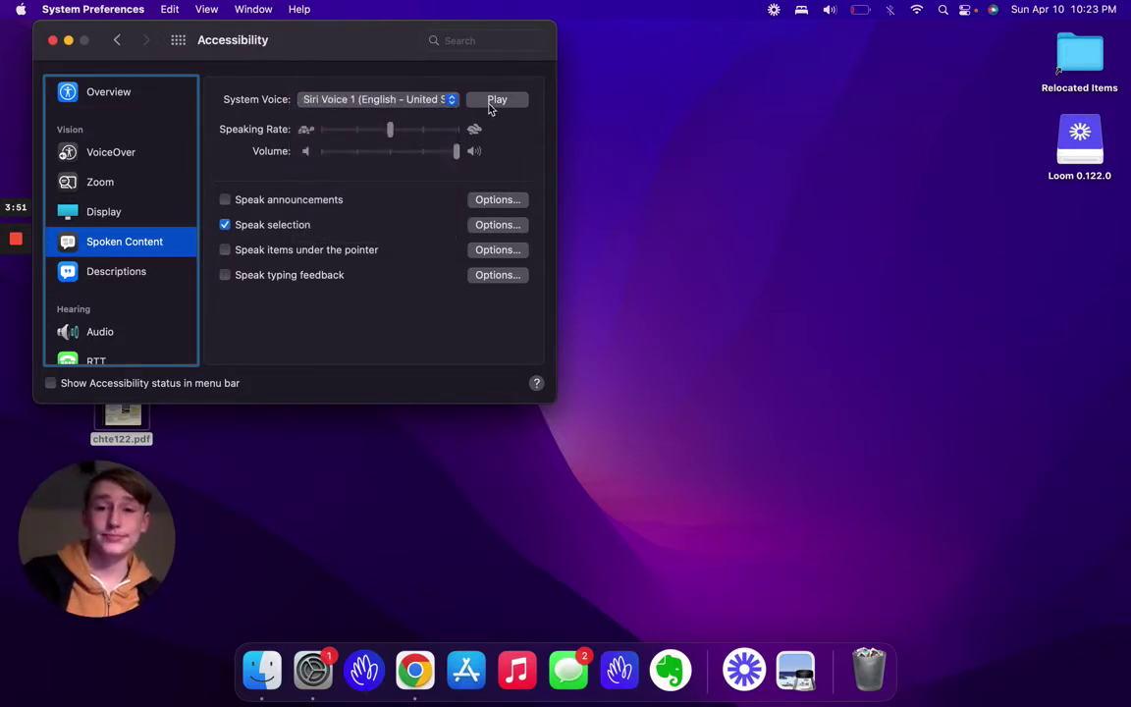
{"action": "left_click", "coordinate": [494, 101]}
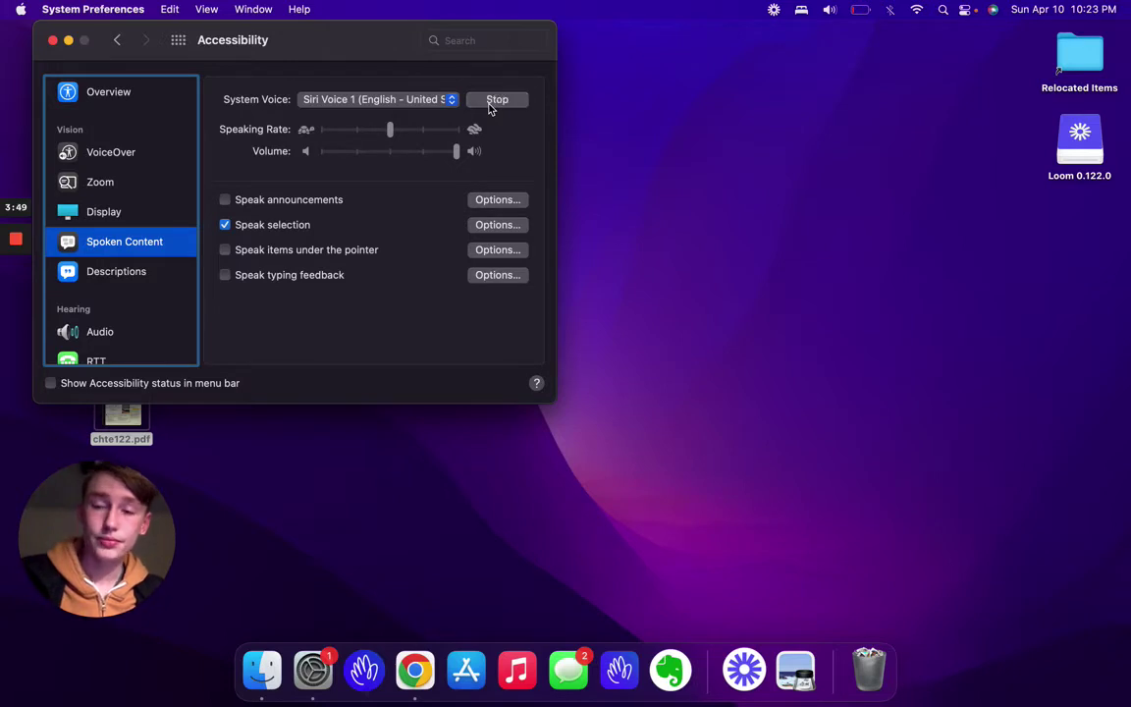
{"action": "left_click", "coordinate": [494, 100]}
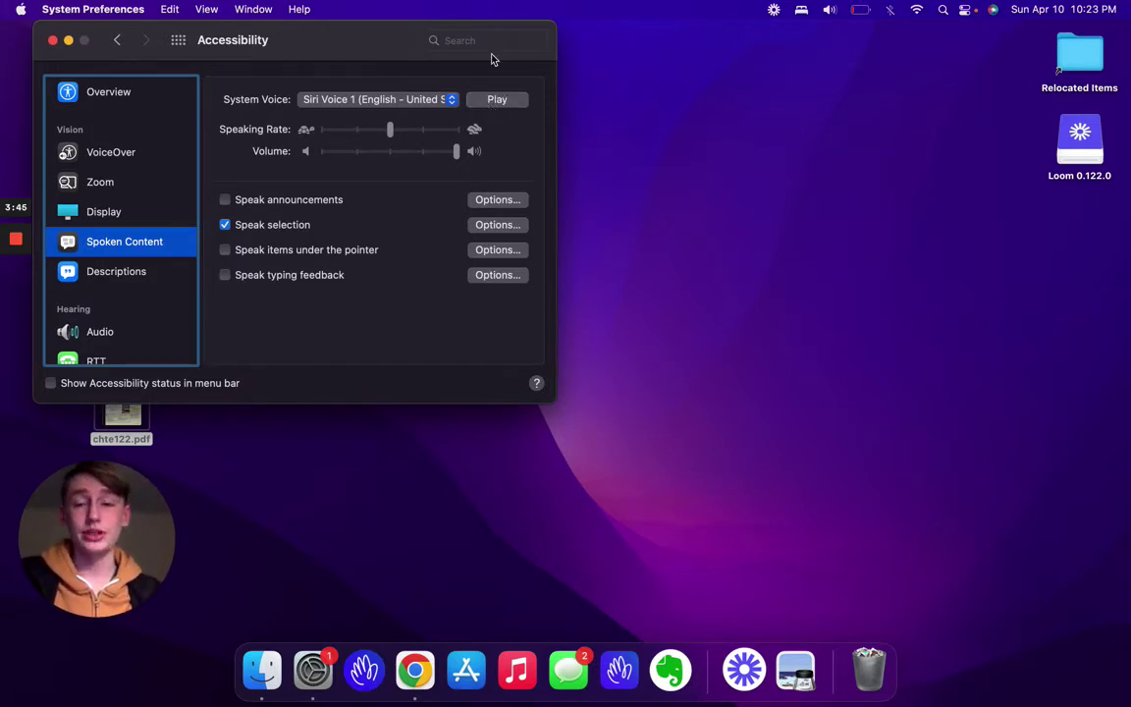
Move the Accessibility window to the middle of the desktop and open the options for Speak selection
{"action": "left_click_drag", "start_coordinate": [381, 37], "coordinate": [719, 106]}
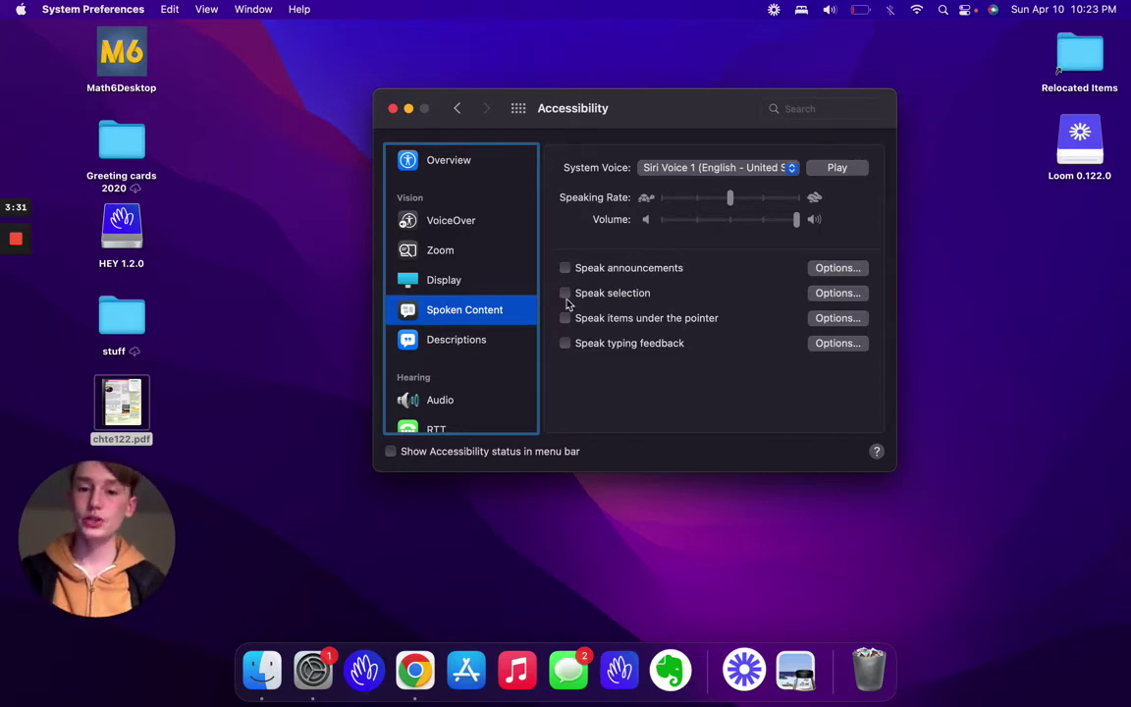
{"action": "left_click", "coordinate": [836, 293]}
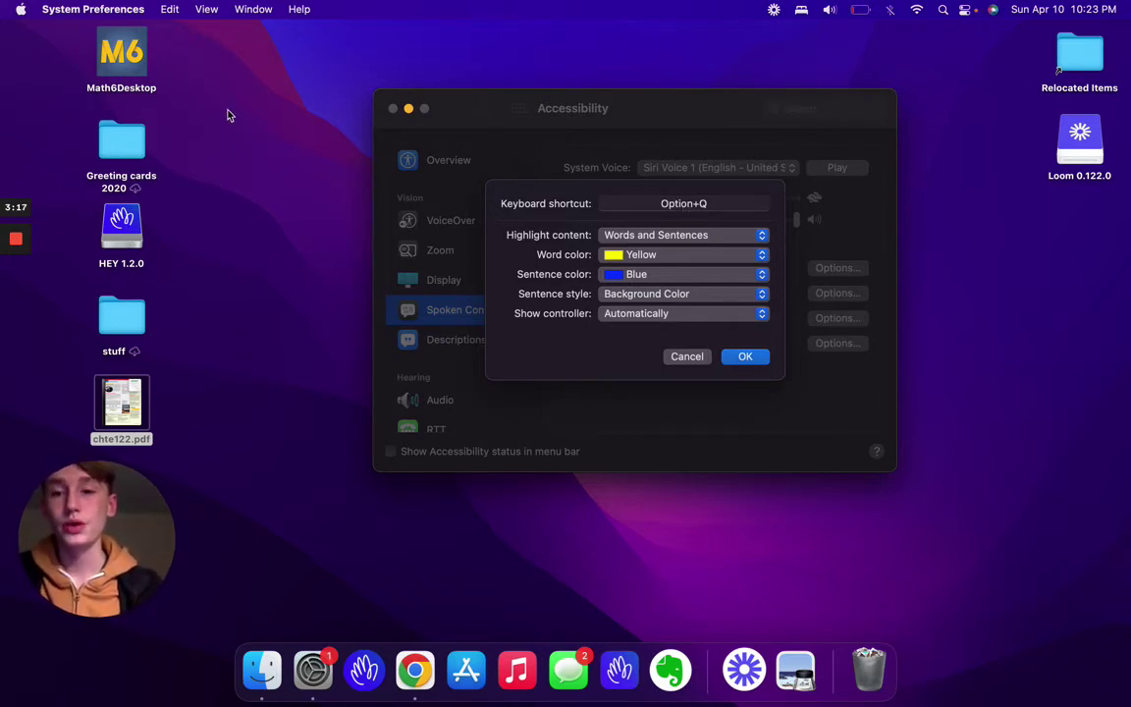
{"action": "left_click_drag", "start_coordinate": [228, 116], "coordinate": [366, 207]}
{"action": "left_click", "coordinate": [583, 228]}
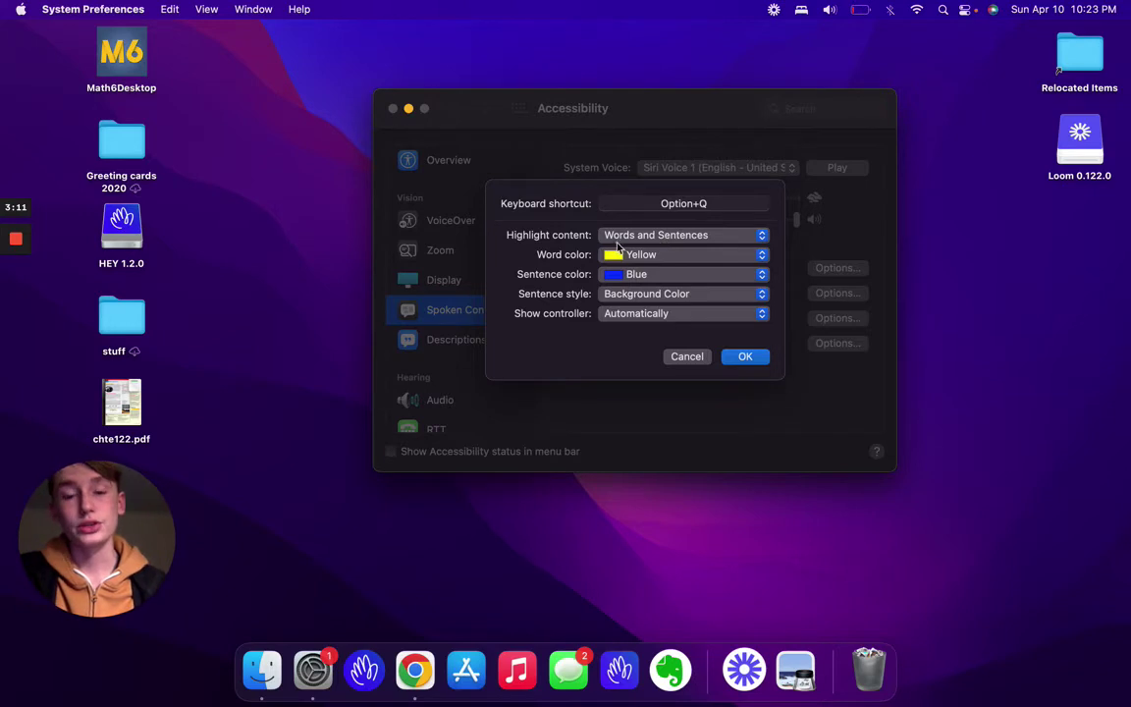
Review the Highlight content choices for spoken selections, keeping Words and Sentences
{"action": "left_click", "coordinate": [688, 236]}
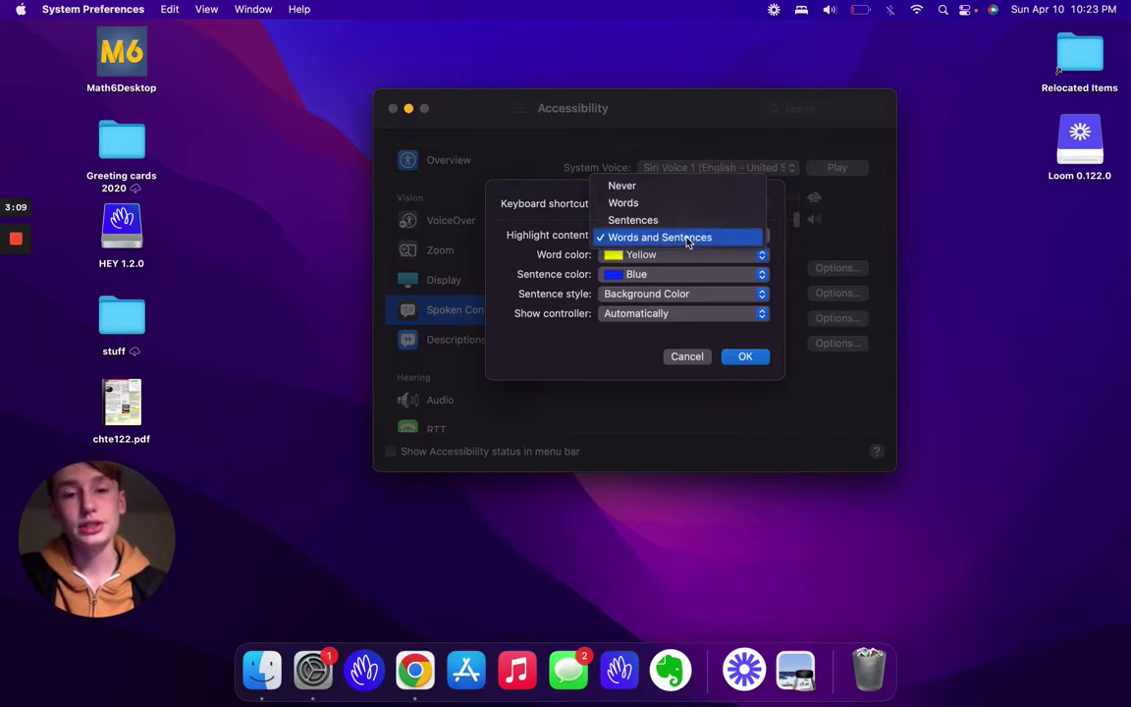
{"action": "left_click", "coordinate": [686, 235]}
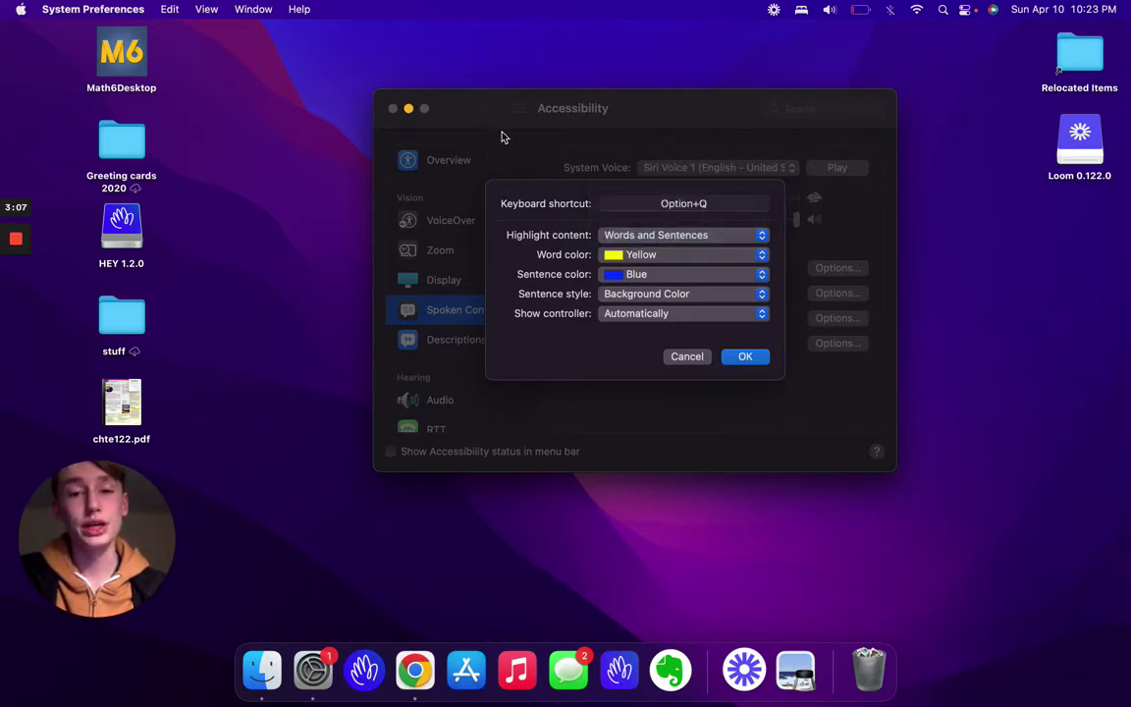
{"action": "left_click", "coordinate": [624, 235]}
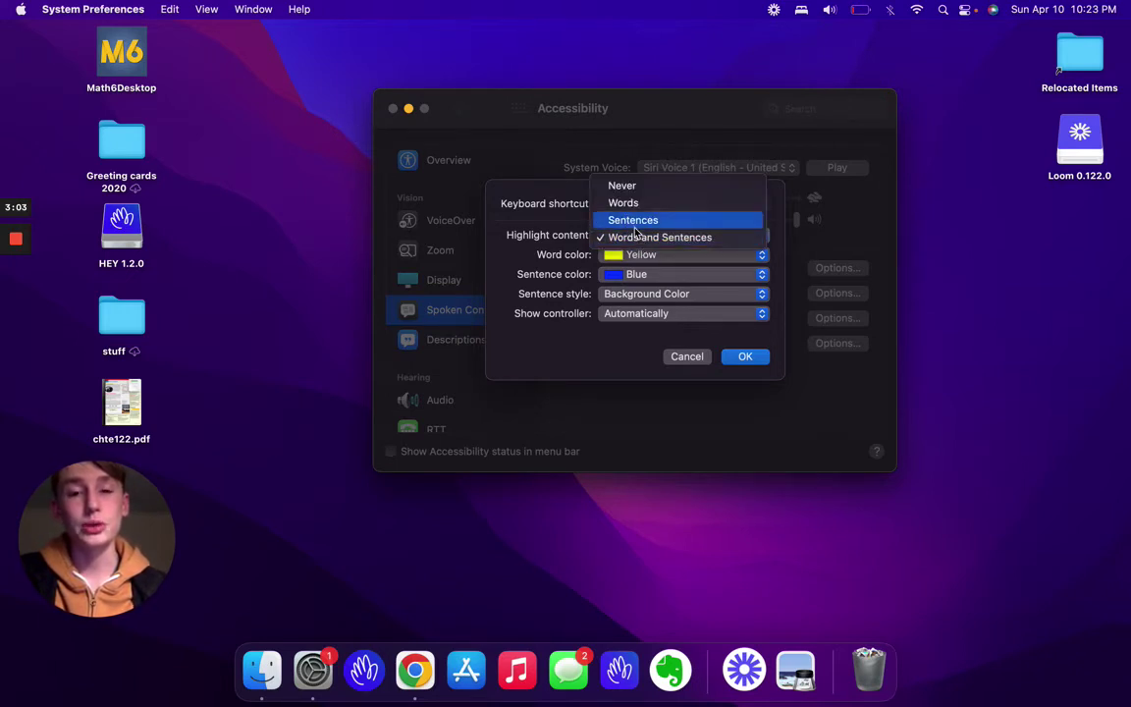
{"action": "left_click", "coordinate": [530, 214]}
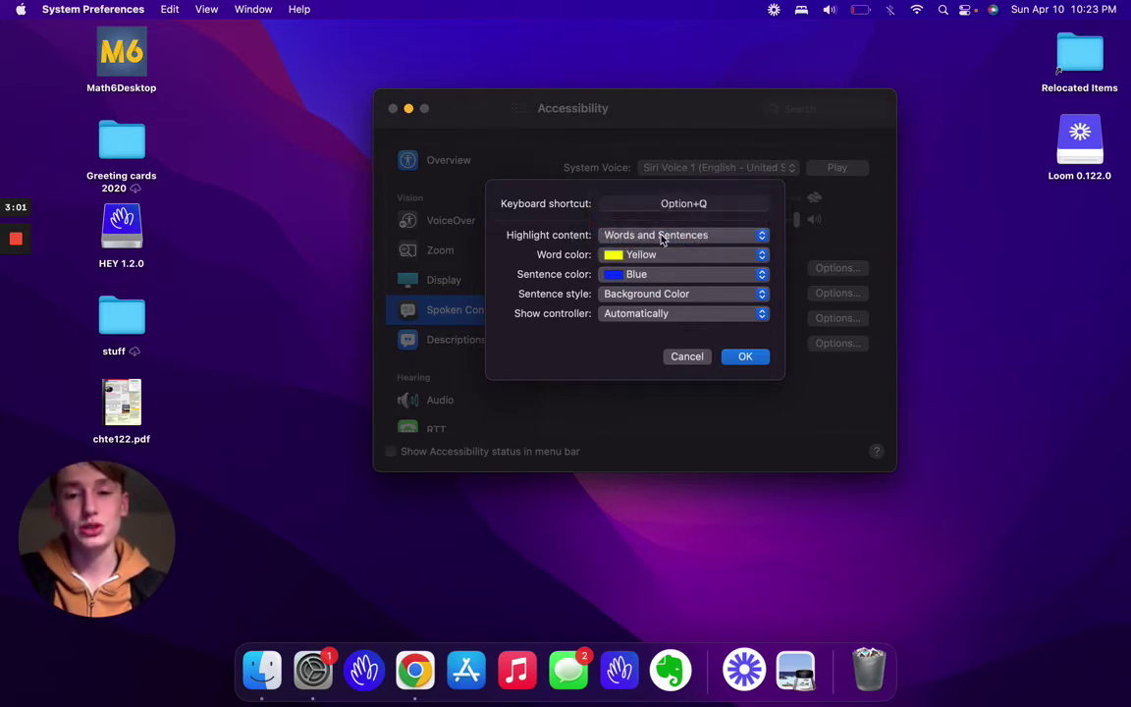
{"action": "left_click", "coordinate": [655, 239]}
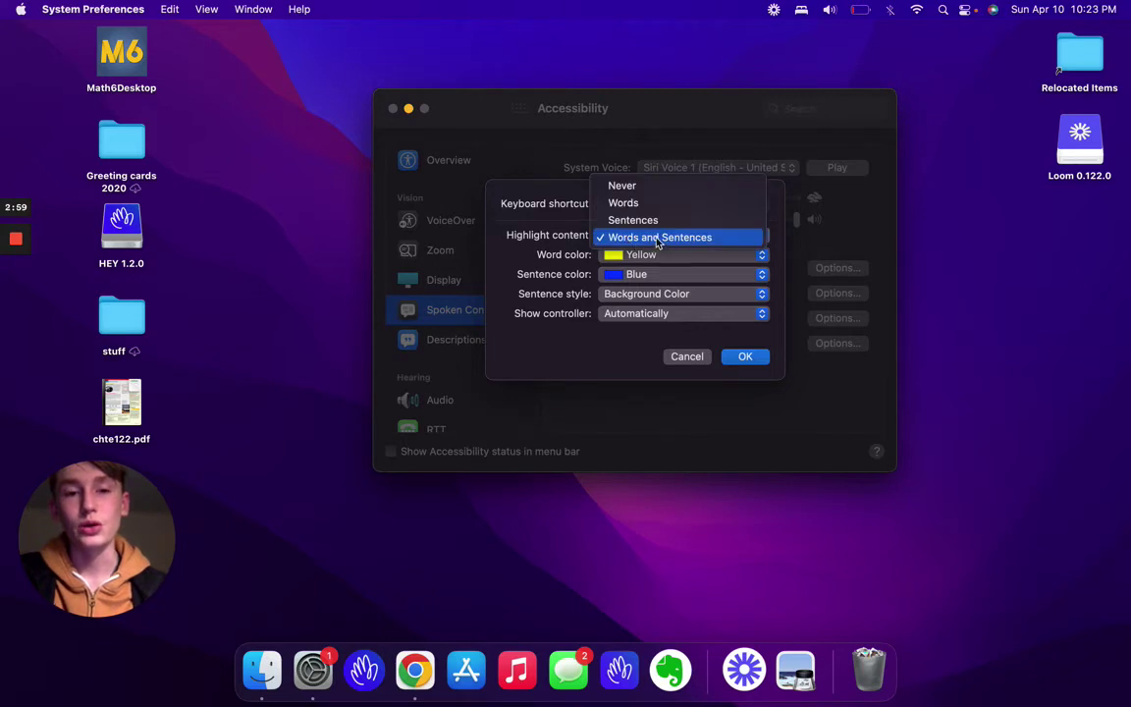
{"action": "left_click", "coordinate": [510, 225]}
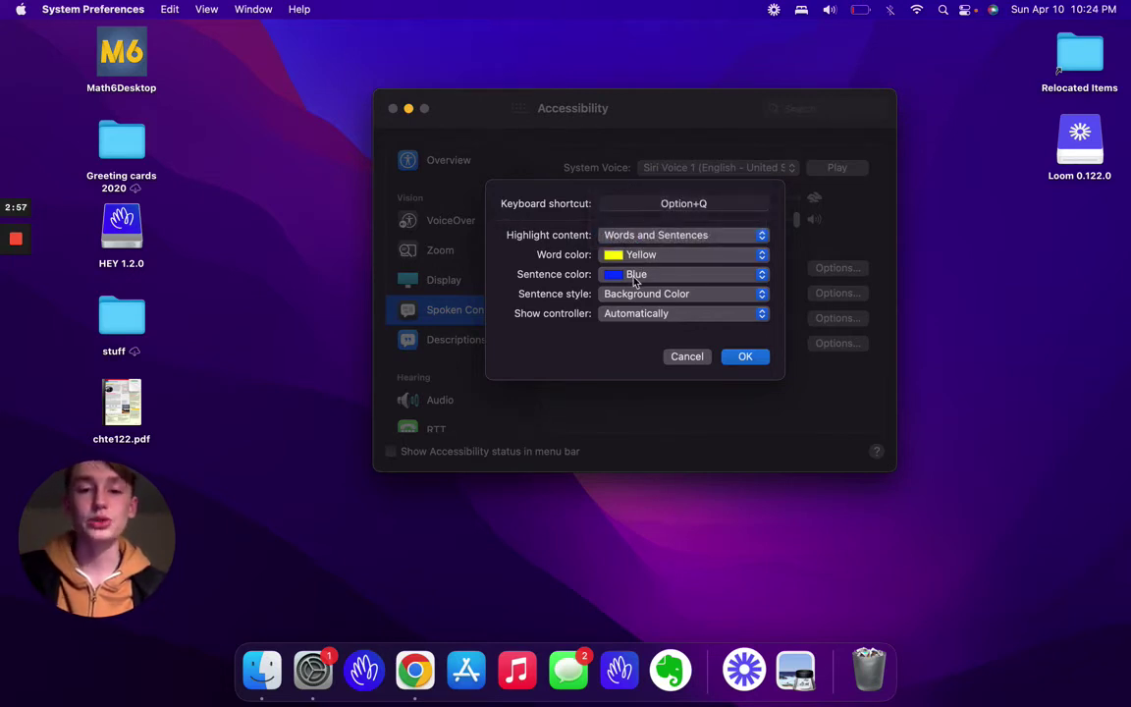
Keep Background Color as sentence style and Automatically for the controller, confirm the options and close the preferences window
{"action": "left_click", "coordinate": [701, 296]}
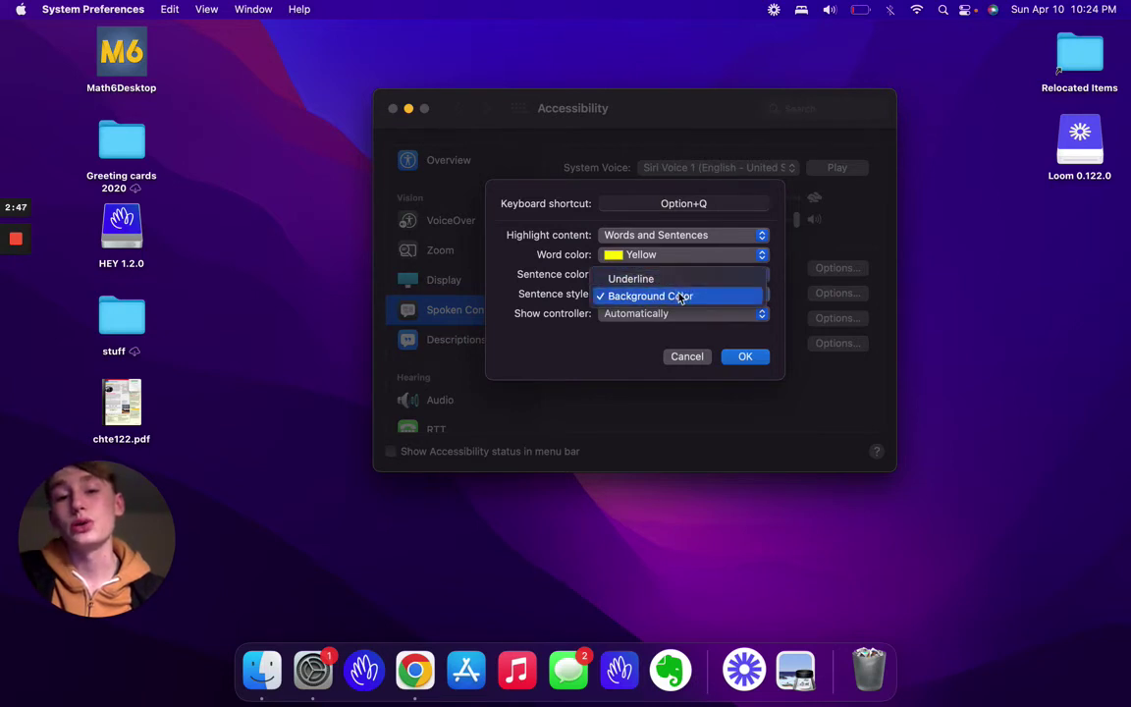
{"action": "left_click", "coordinate": [676, 297]}
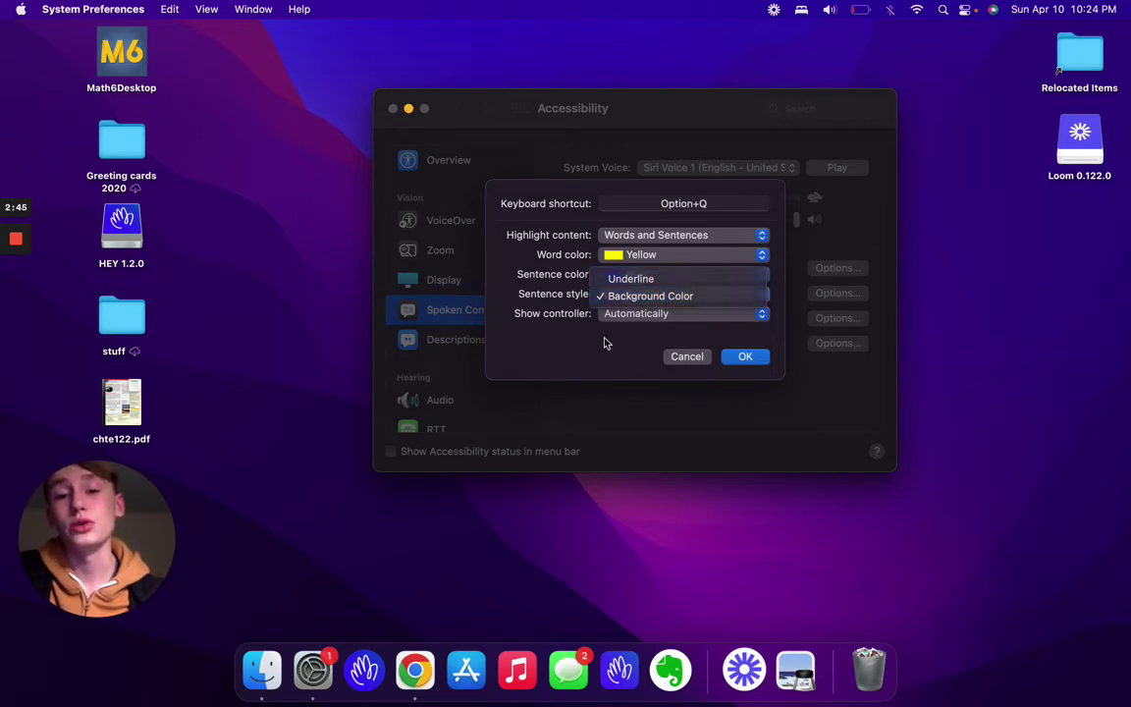
{"action": "left_click", "coordinate": [625, 315]}
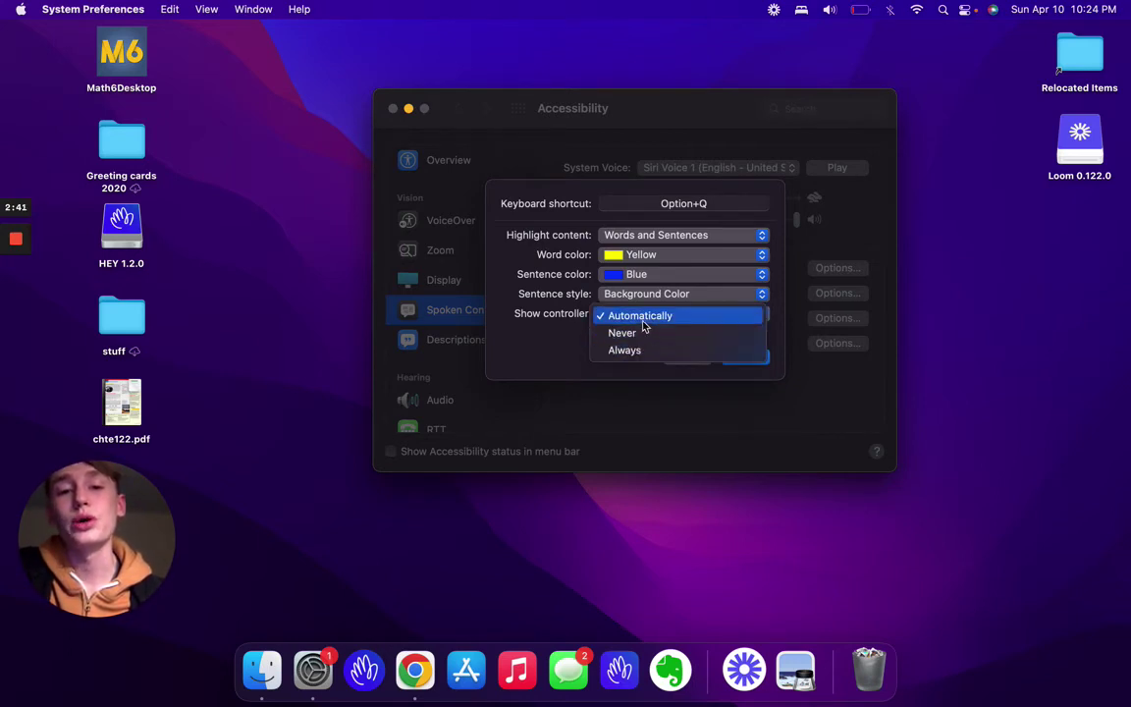
{"action": "left_click", "coordinate": [560, 336]}
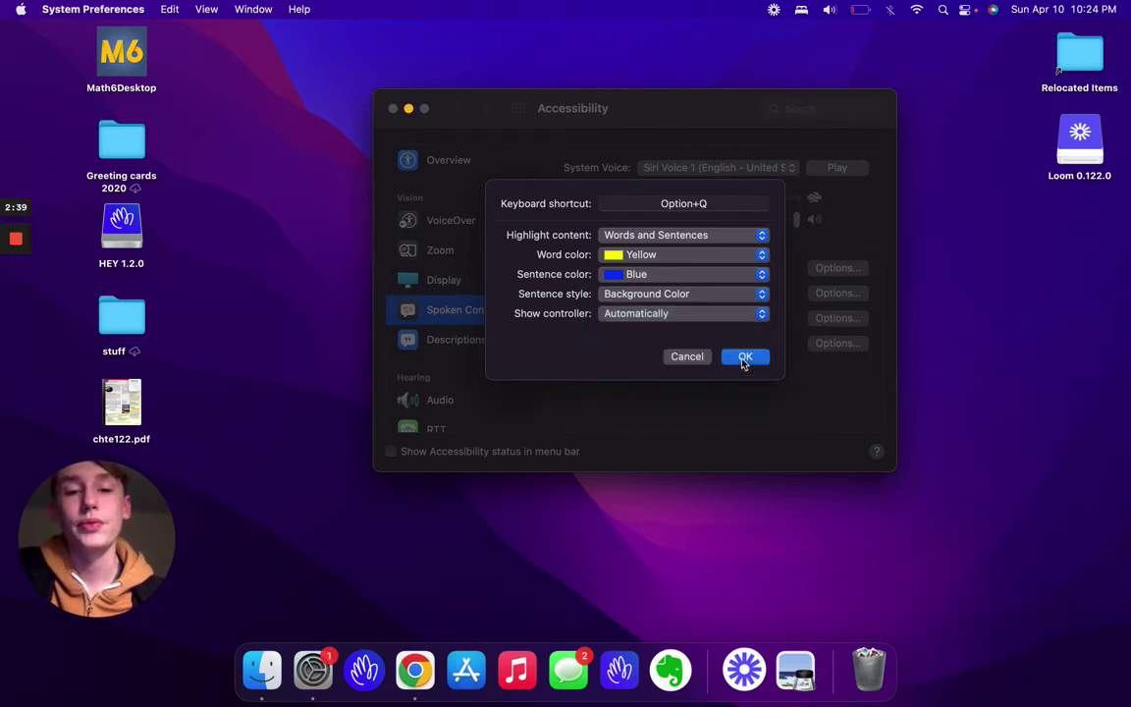
{"action": "left_click", "coordinate": [744, 358]}
{"action": "left_click", "coordinate": [393, 109]}
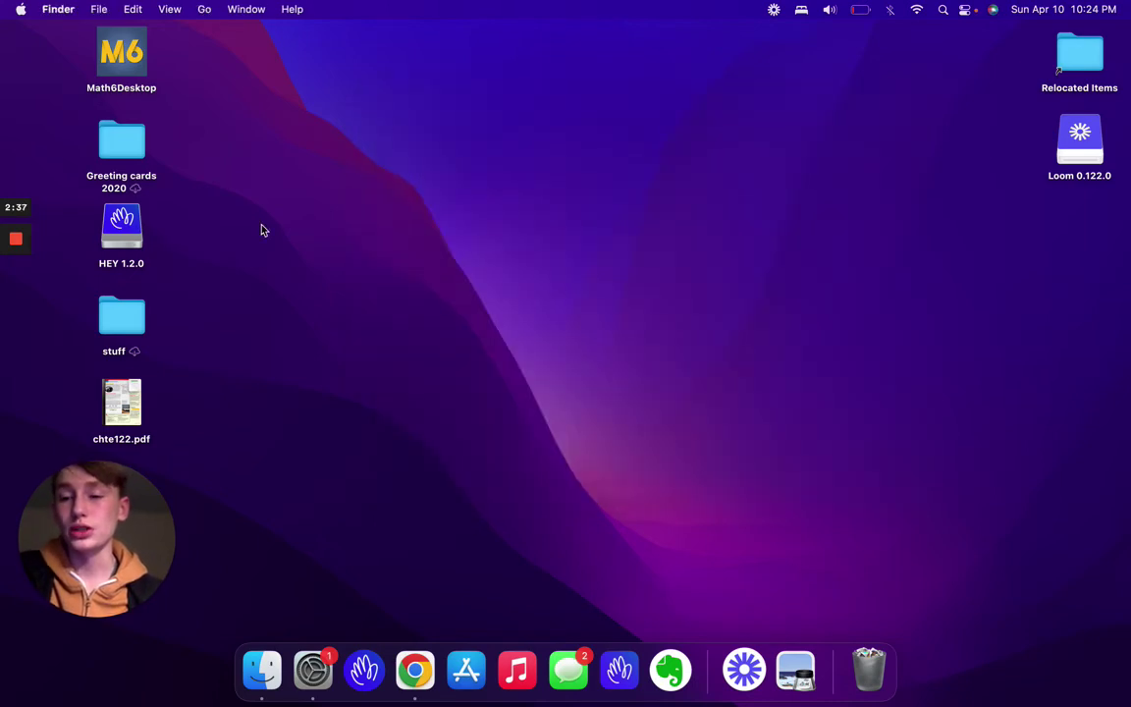
Open chte122.pdf from the desktop and view the text on its first page
{"action": "left_click", "coordinate": [124, 399]}
{"action": "double_click", "coordinate": [126, 397]}
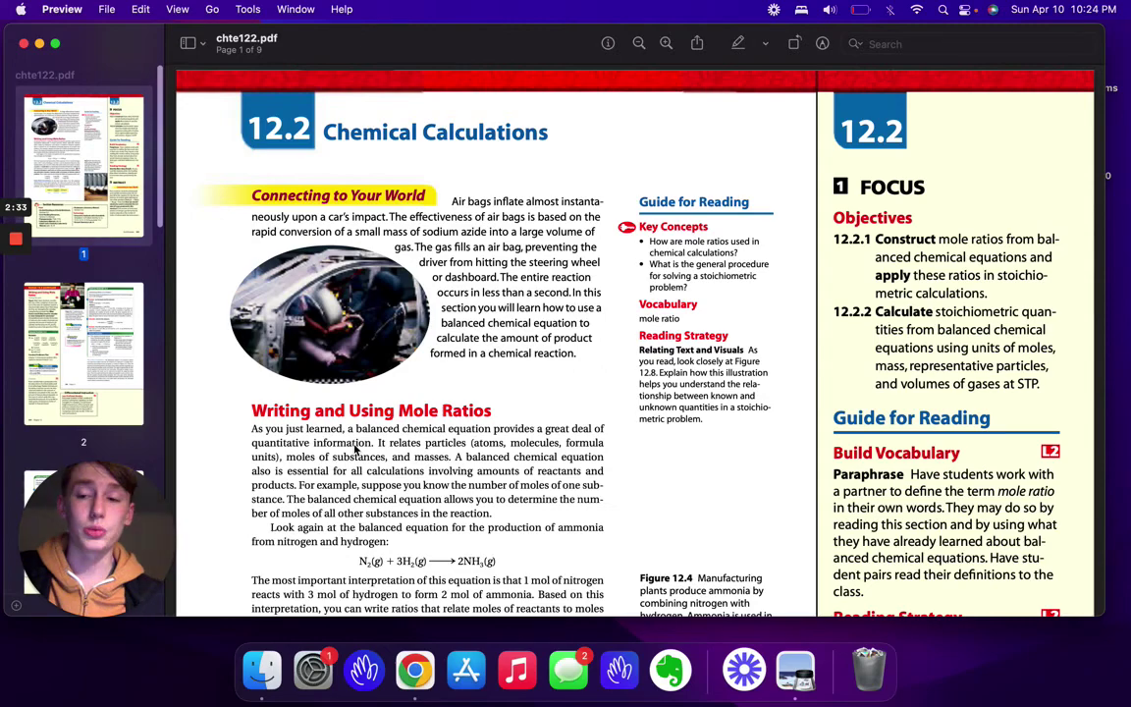
{"action": "scroll", "coordinate": [520, 253], "scroll_direction": "down", "scroll_amount": 3}
{"action": "scroll", "coordinate": [521, 254], "scroll_direction": "down", "scroll_amount": 2}
{"action": "scroll", "coordinate": [412, 275], "scroll_direction": "up", "scroll_amount": 3}
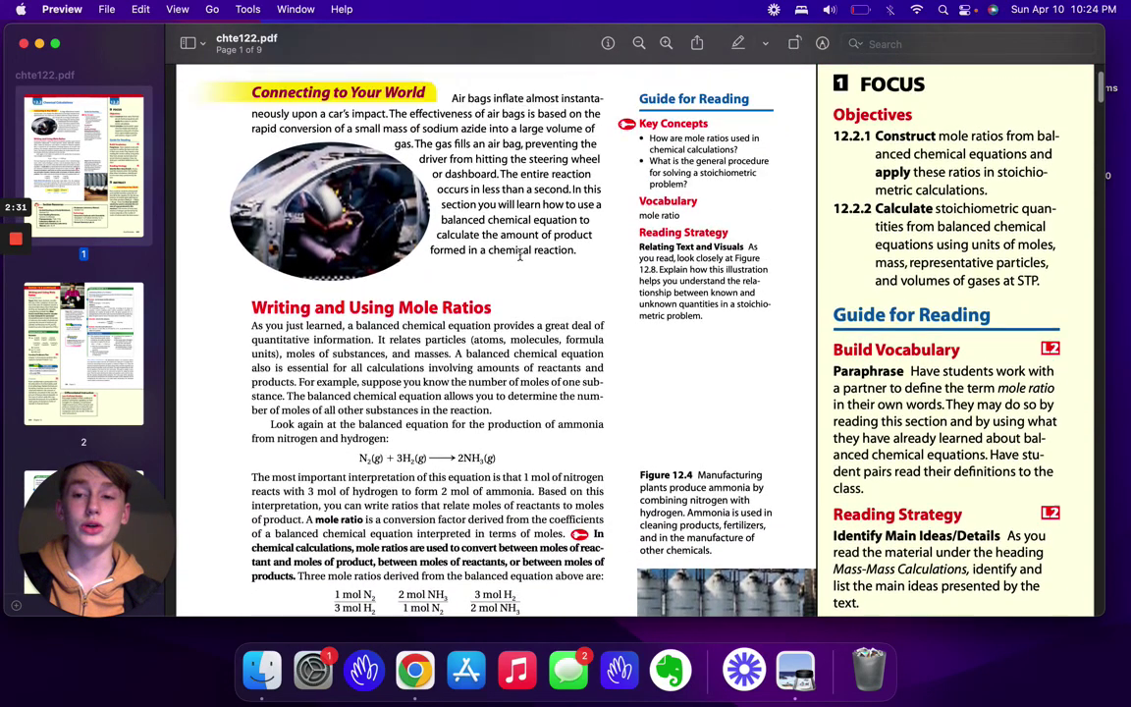
Select the text from "As you just learned" to "from nitrogen and hydrogen:" under Writing and Using Mole Ratios and have it read aloud
{"action": "mouse_move", "coordinate": [249, 339]}
{"action": "left_mouse_down"}
{"action": "mouse_move", "coordinate": [543, 373]}
{"action": "mouse_move", "coordinate": [537, 402]}
{"action": "mouse_move", "coordinate": [345, 350]}
{"action": "mouse_move", "coordinate": [248, 347]}
{"action": "left_mouse_up"}
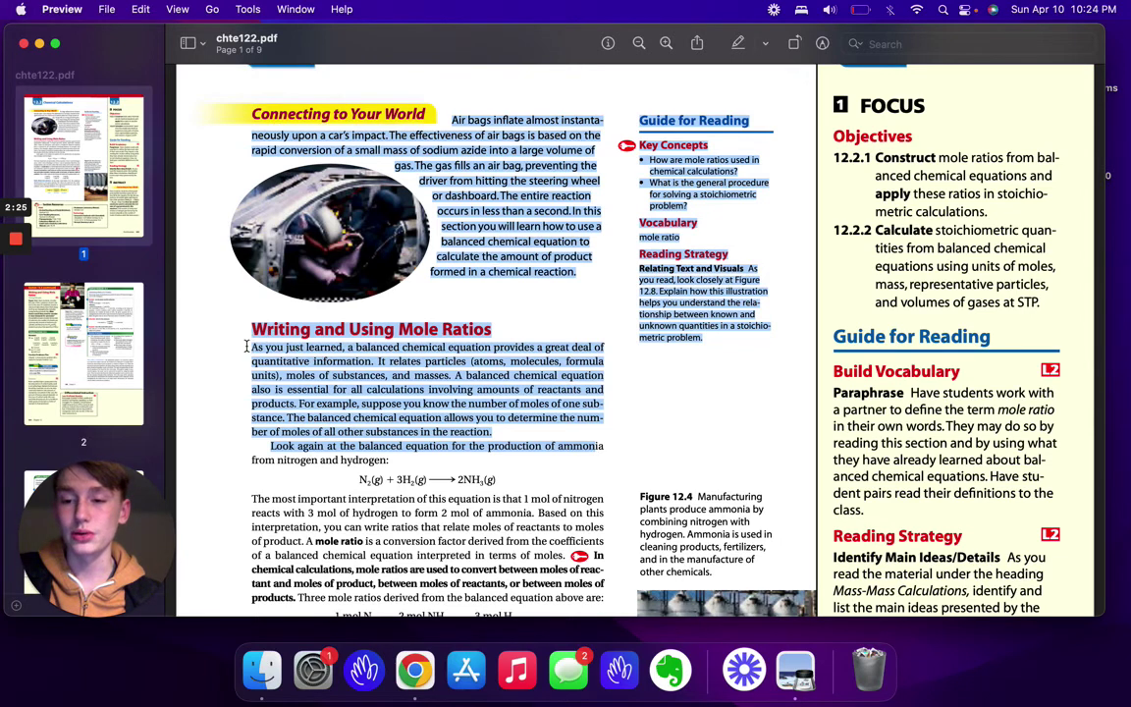
{"action": "left_click", "coordinate": [247, 346]}
{"action": "left_click_drag", "start_coordinate": [248, 347], "coordinate": [478, 473]}
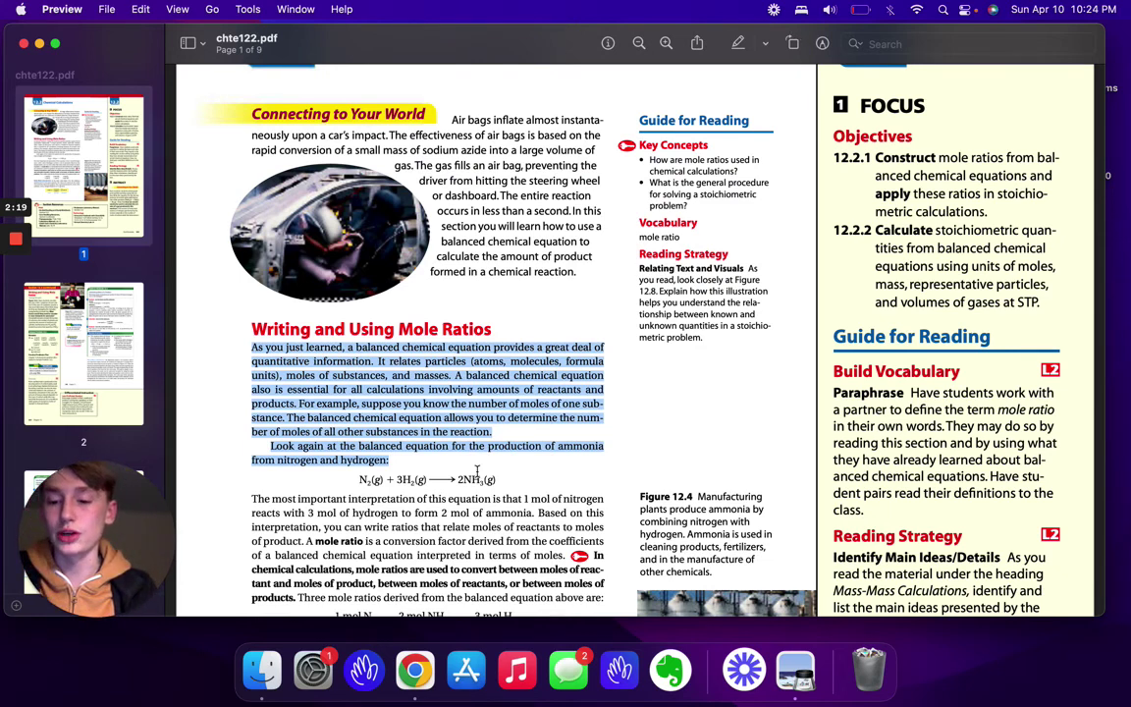
{"action": "key", "text": "alt+Escape"}
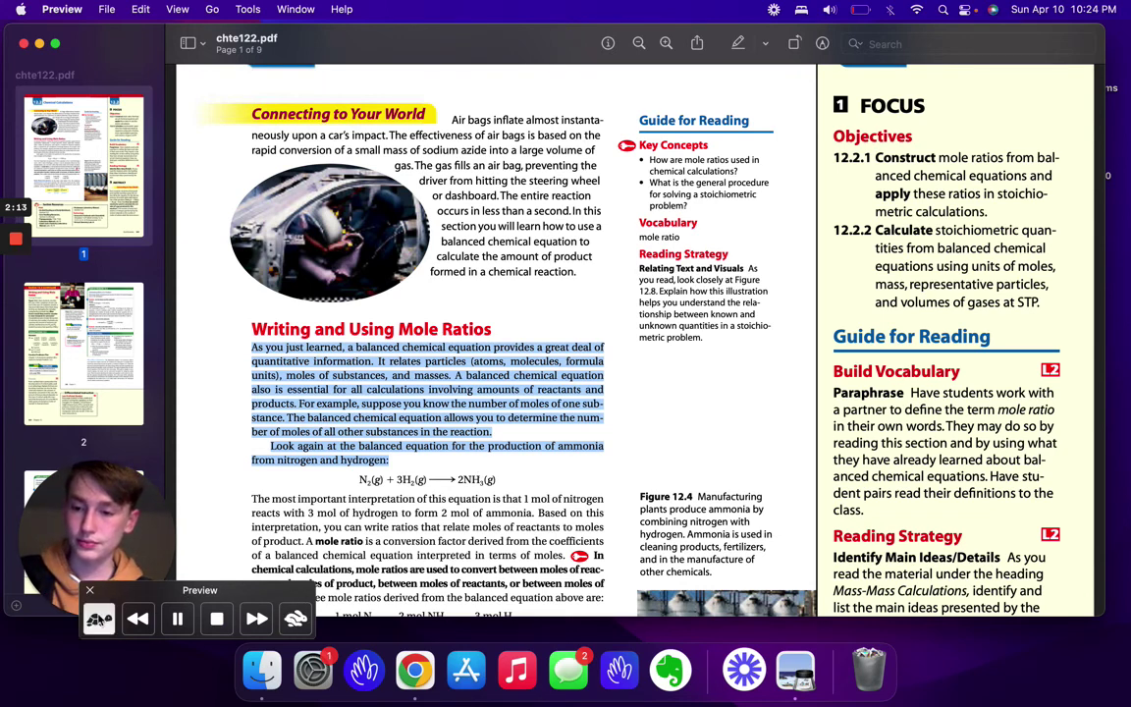
Set the reading rate to 1.00X, stop the speech and close chte122.pdf
{"action": "left_click", "coordinate": [98, 618]}
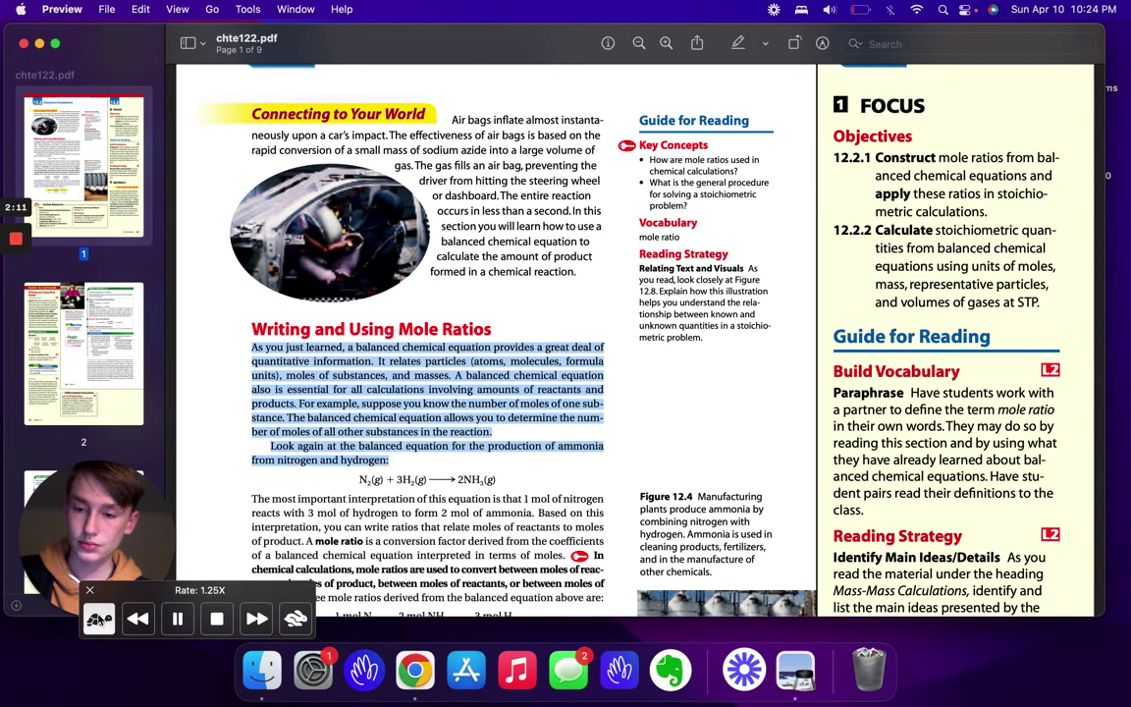
{"action": "left_click", "coordinate": [296, 620]}
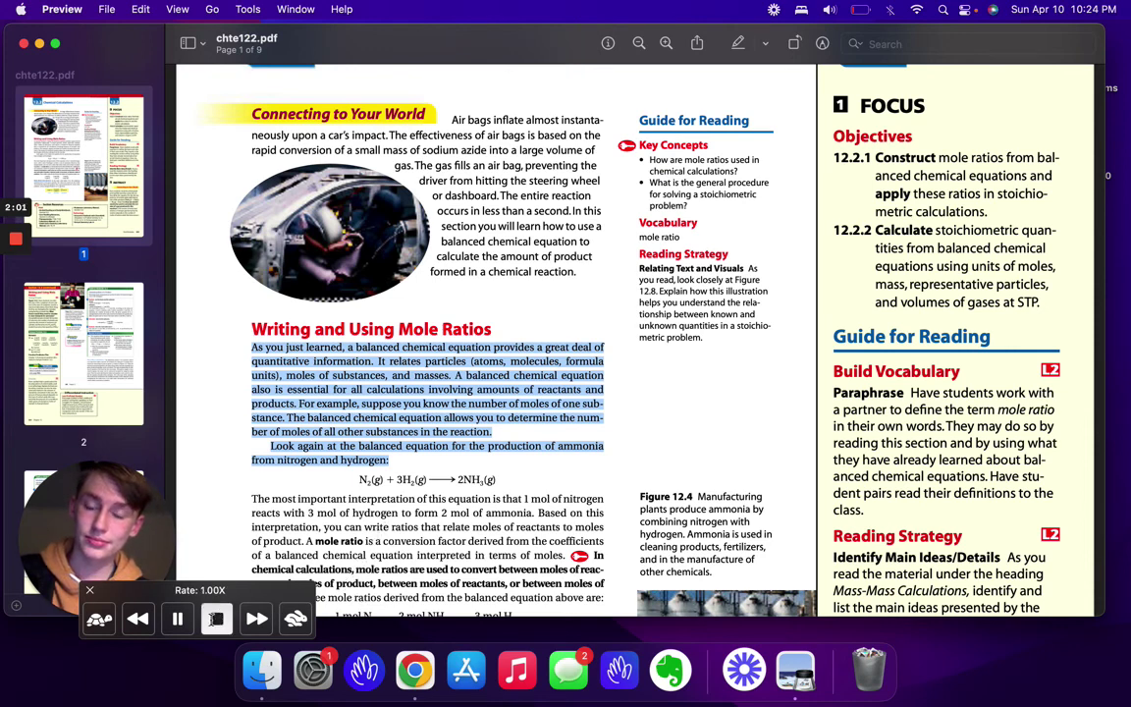
{"action": "left_click", "coordinate": [217, 616]}
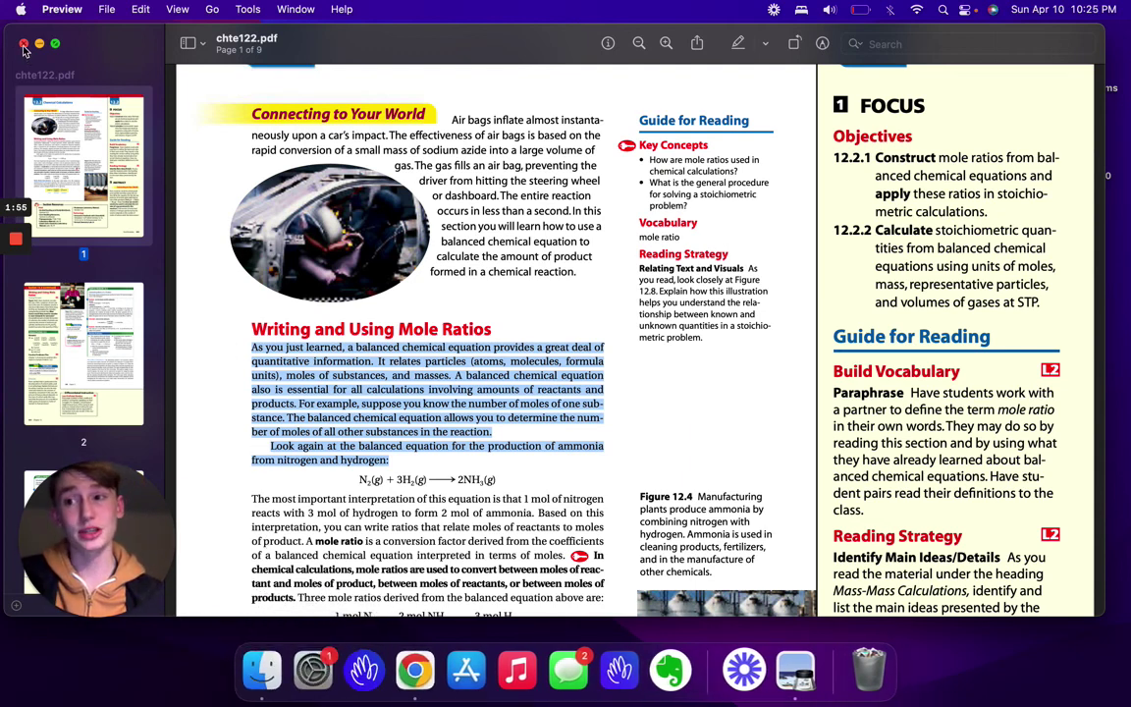
{"action": "left_click", "coordinate": [24, 45]}
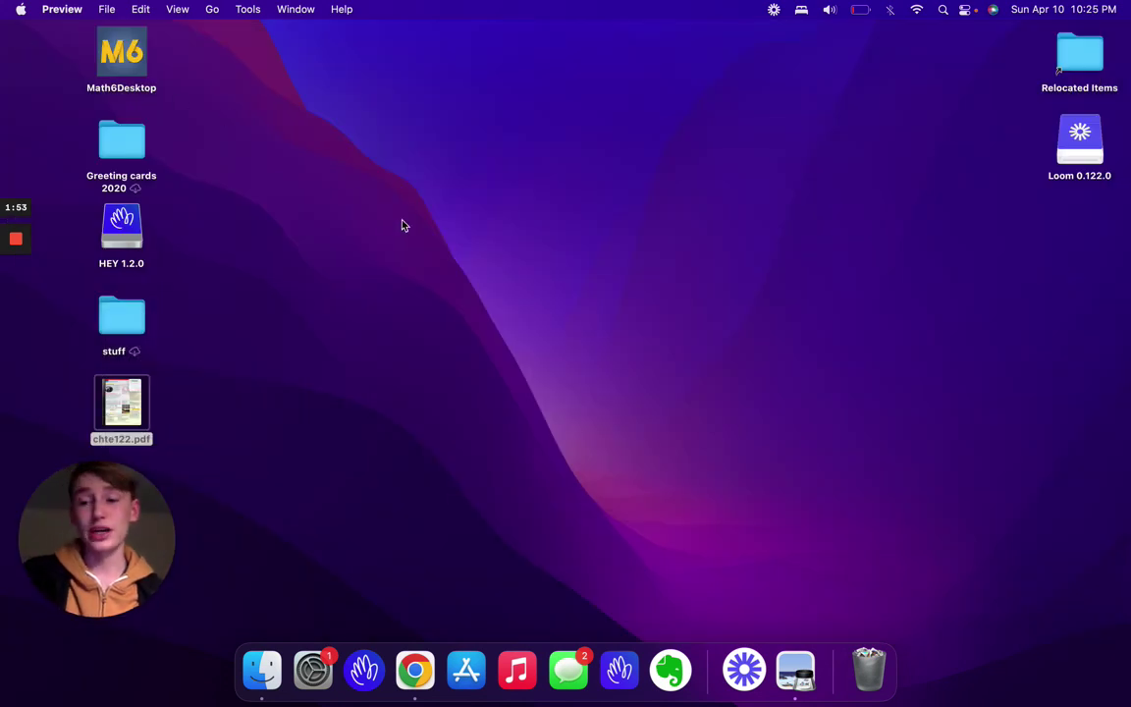